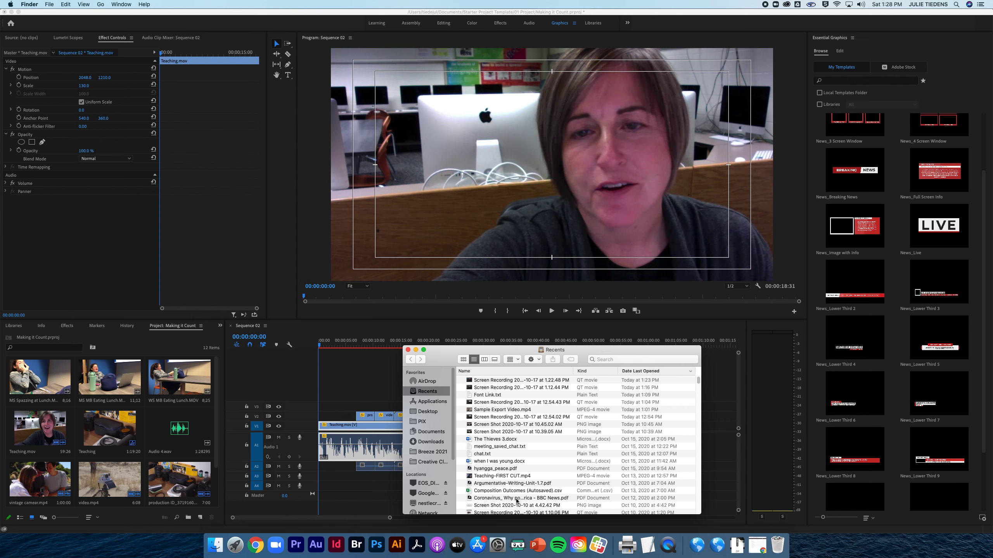
Open the 01. Mogrt files folder under 05 Graphics in the Starter Project Template folder to view its template files.
click(432, 432)
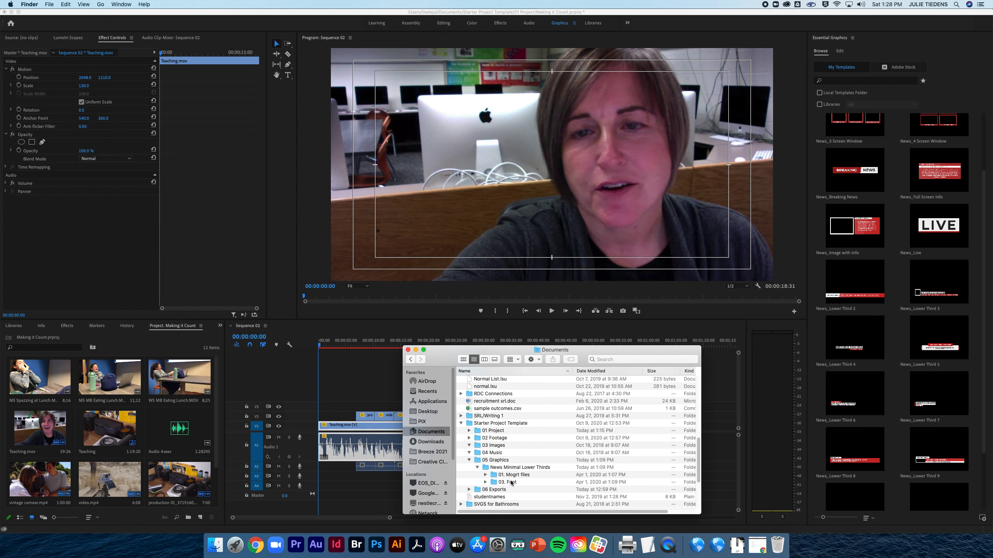
double_click(480, 424)
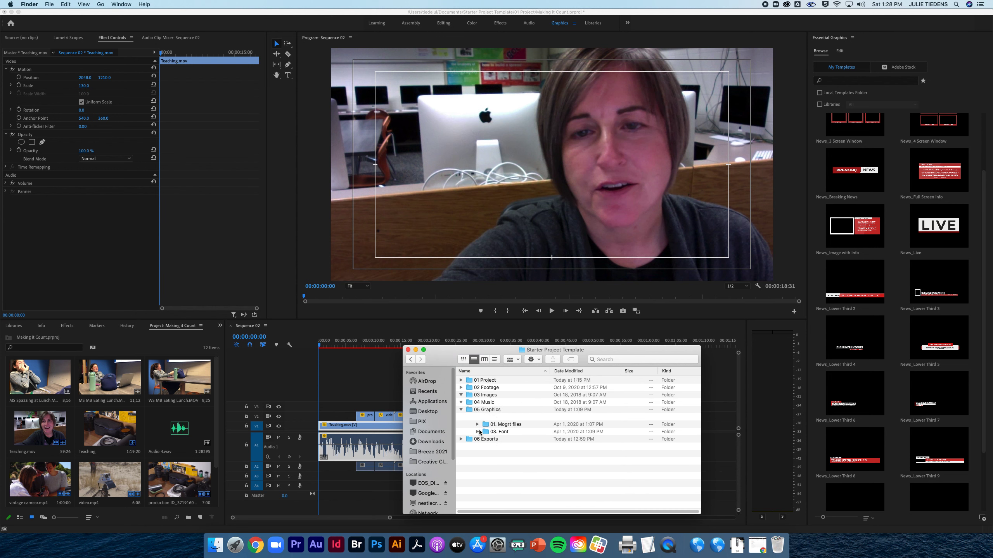
click(461, 409)
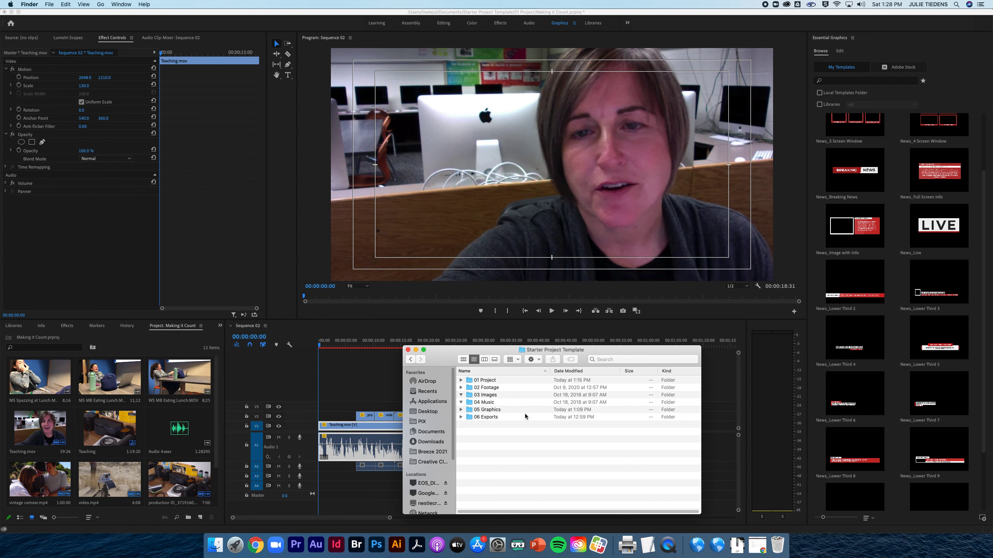
double_click(488, 410)
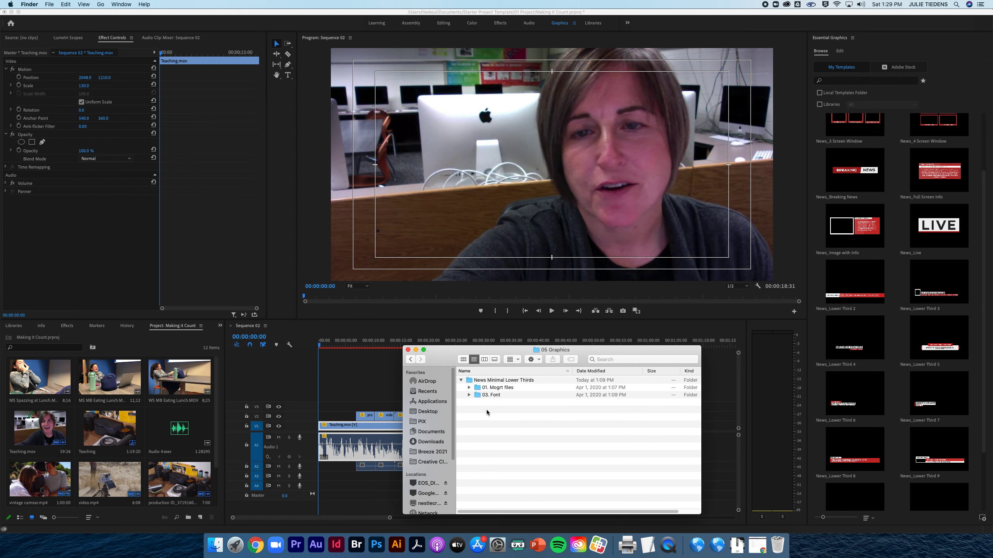
double_click(493, 387)
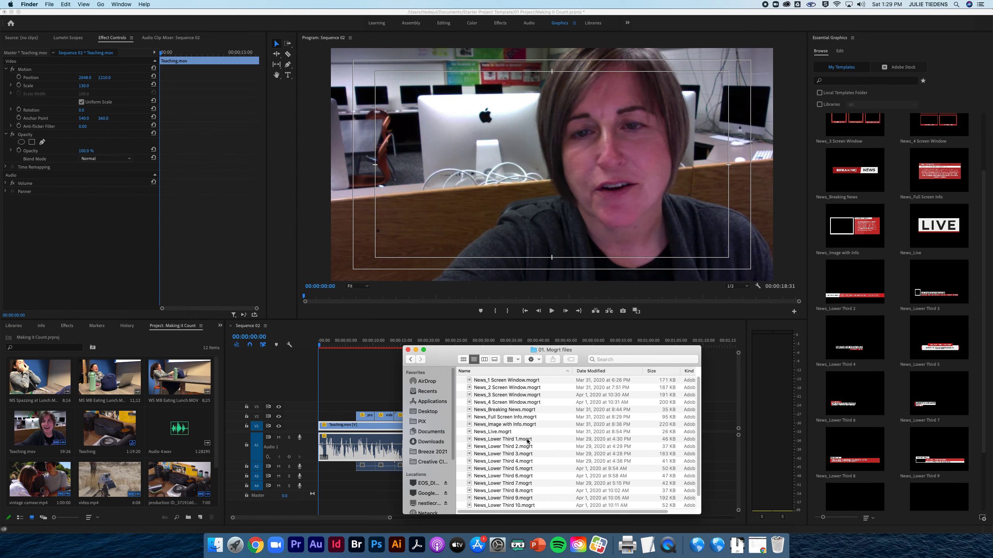
Review the 06 Exports and 05 Graphics folders of the Starter Project Template and switch back to Premiere Pro.
click(410, 360)
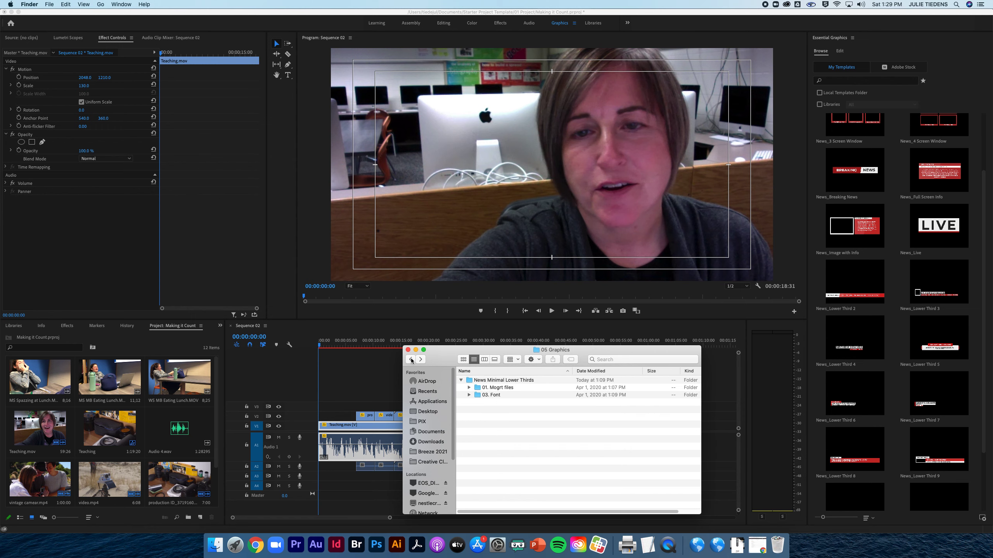
click(411, 359)
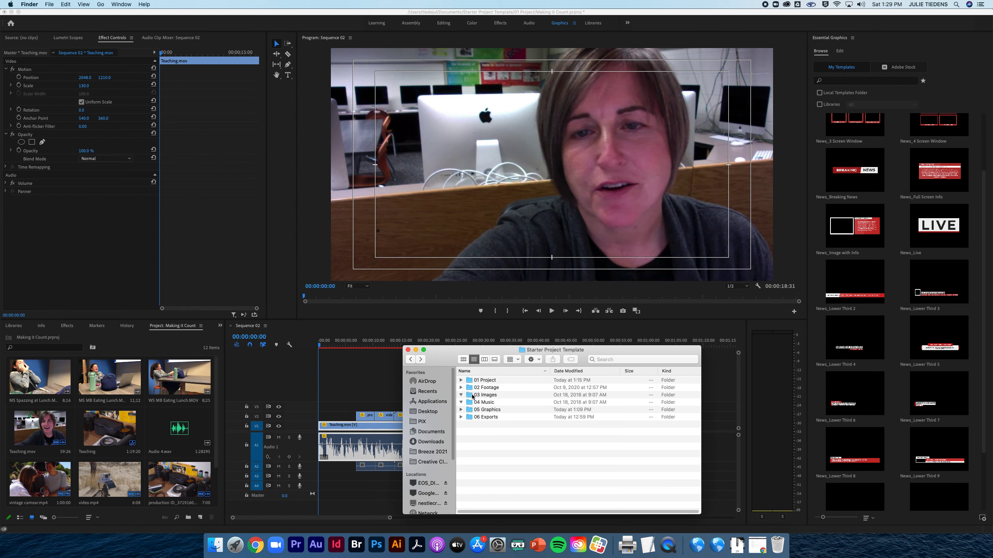
click(461, 417)
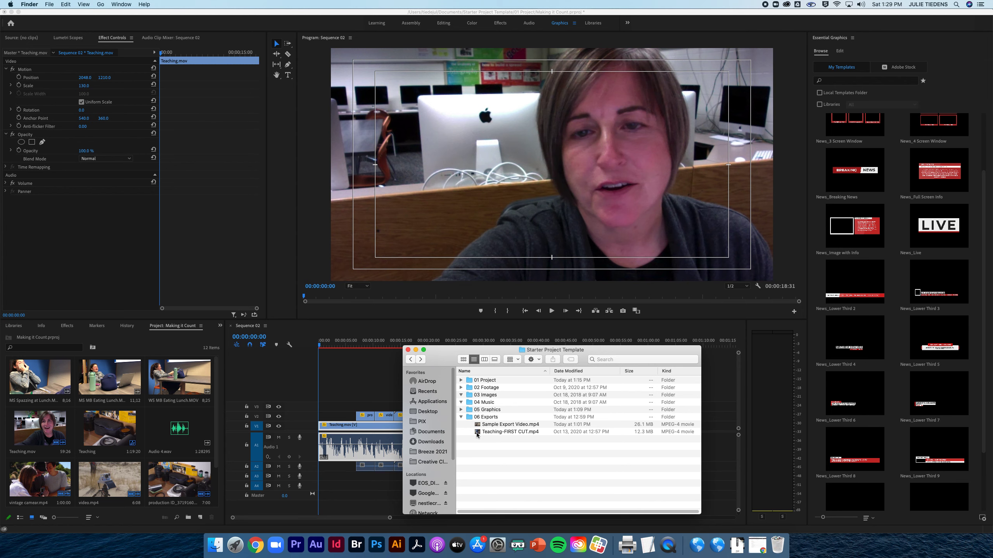
click(461, 418)
click(461, 410)
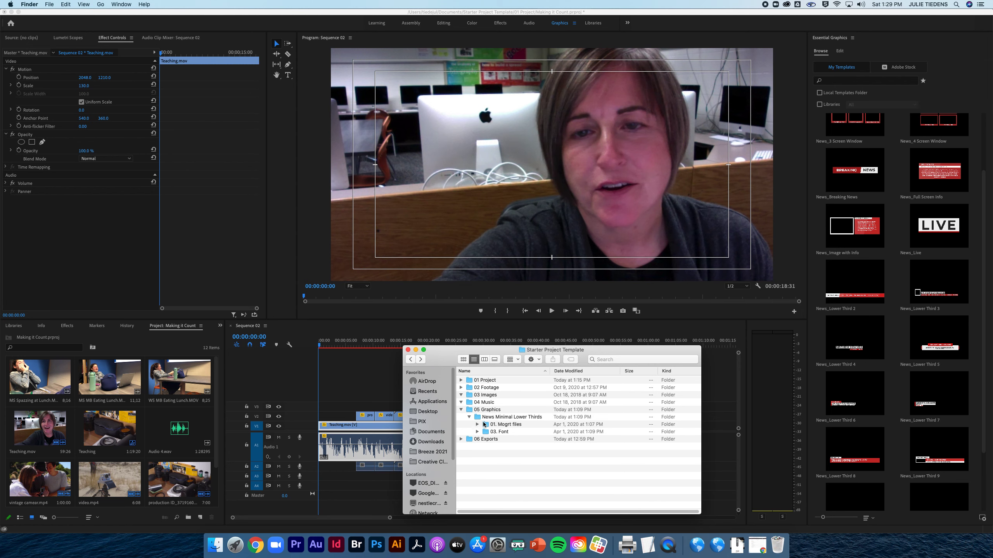
click(490, 410)
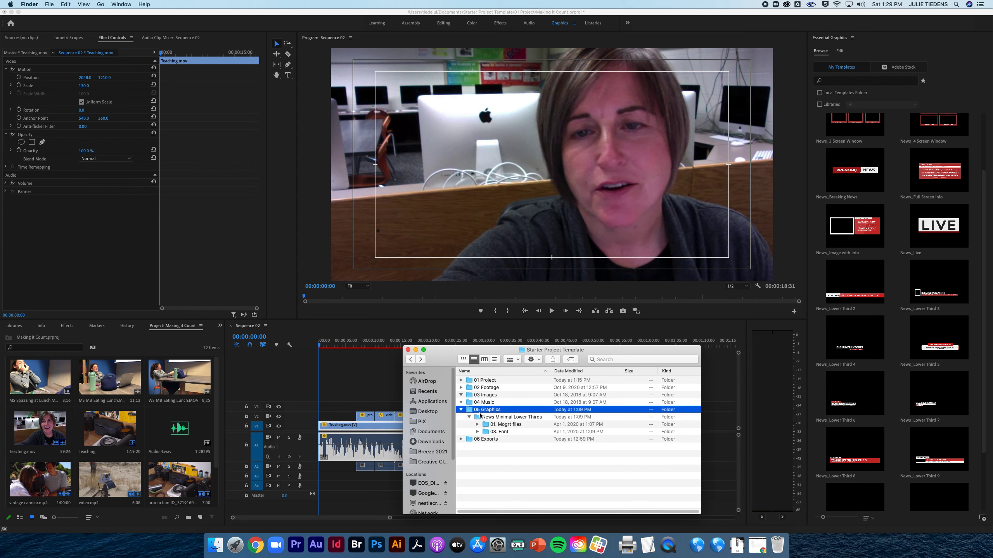
click(461, 410)
click(757, 398)
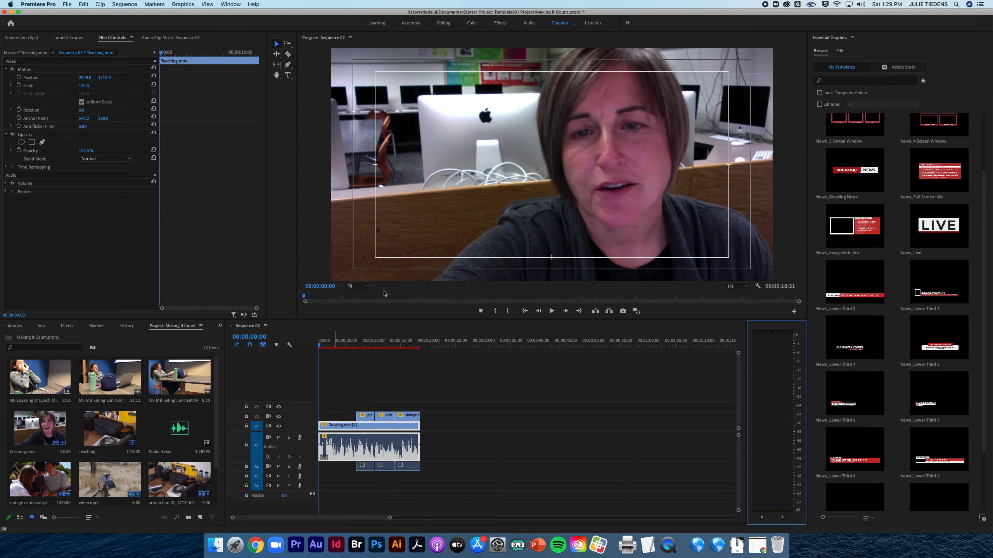
Install the motion graphics template News_Lower Third 1.mogrt from the Starter Project Template's 05 Graphics folder.
click(442, 24)
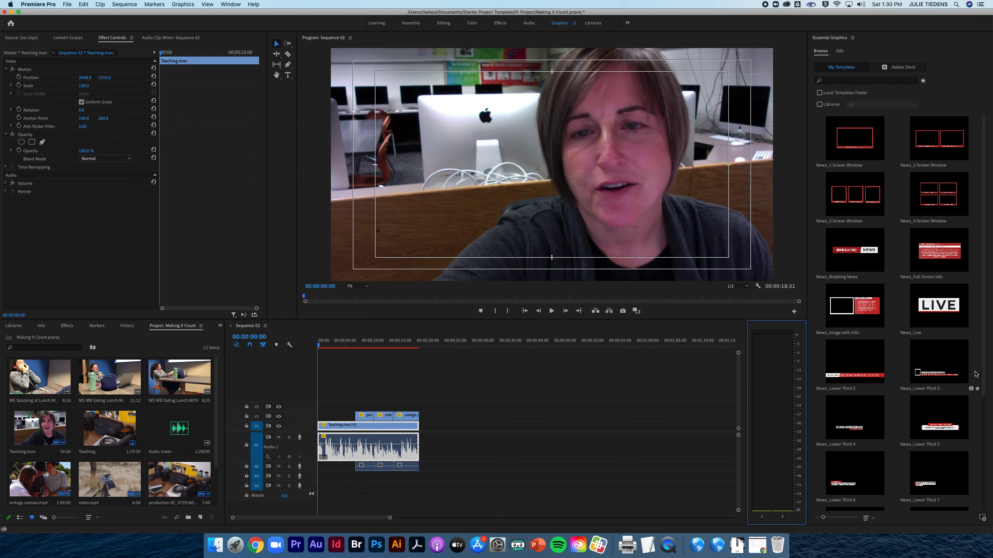
click(983, 520)
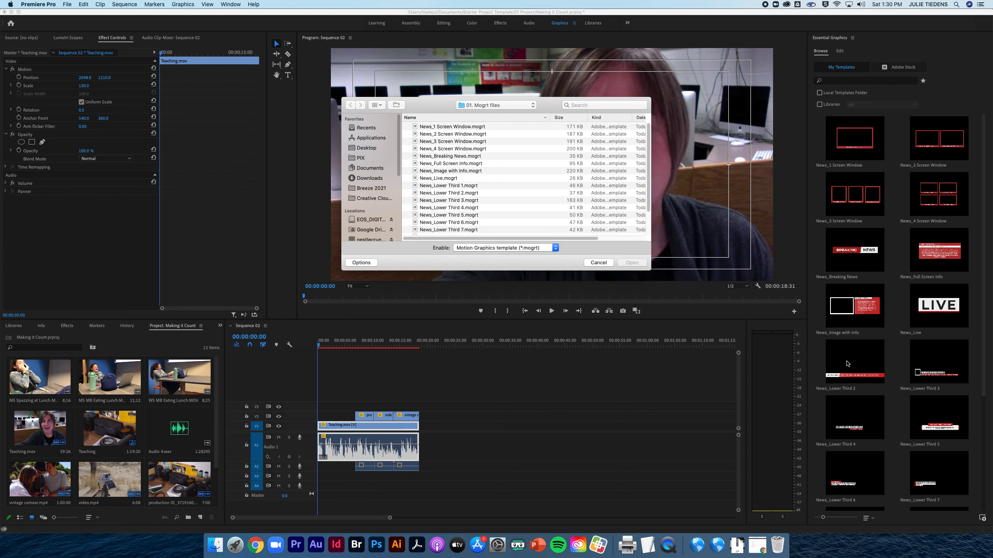
click(488, 105)
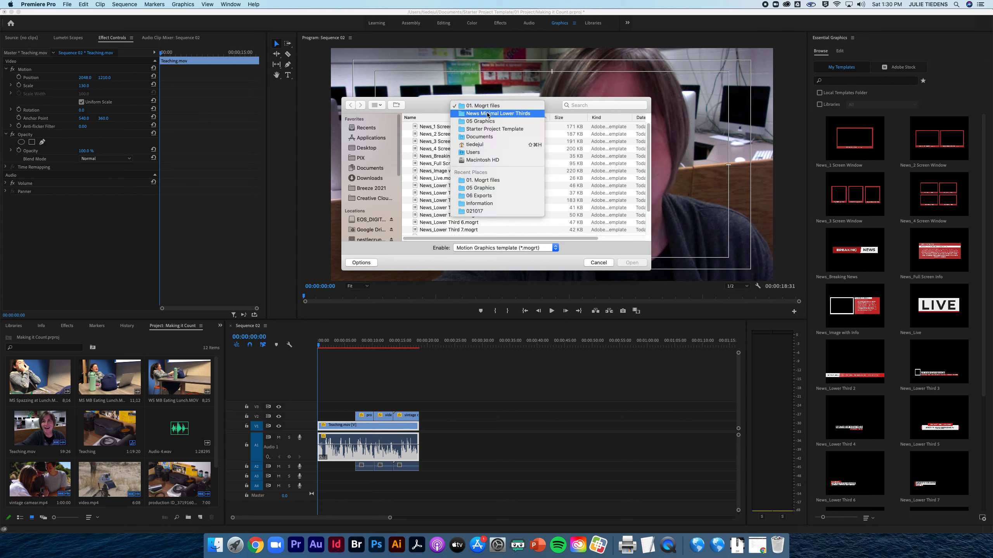
click(488, 129)
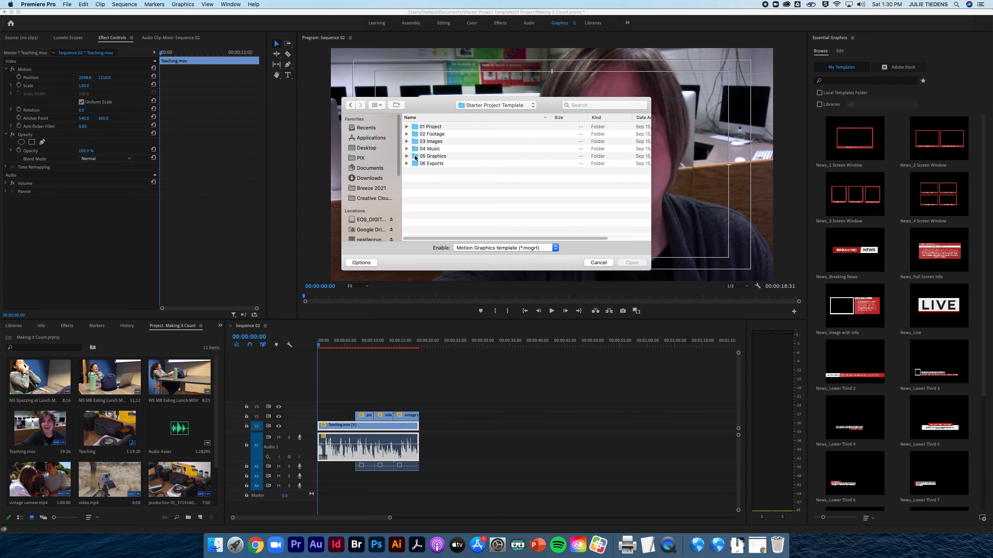
double_click(428, 157)
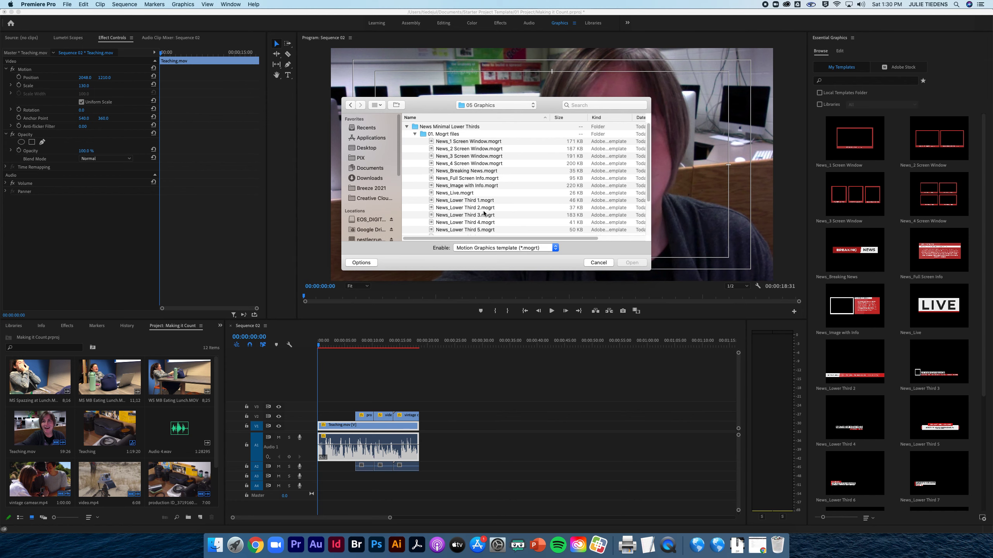
click(470, 201)
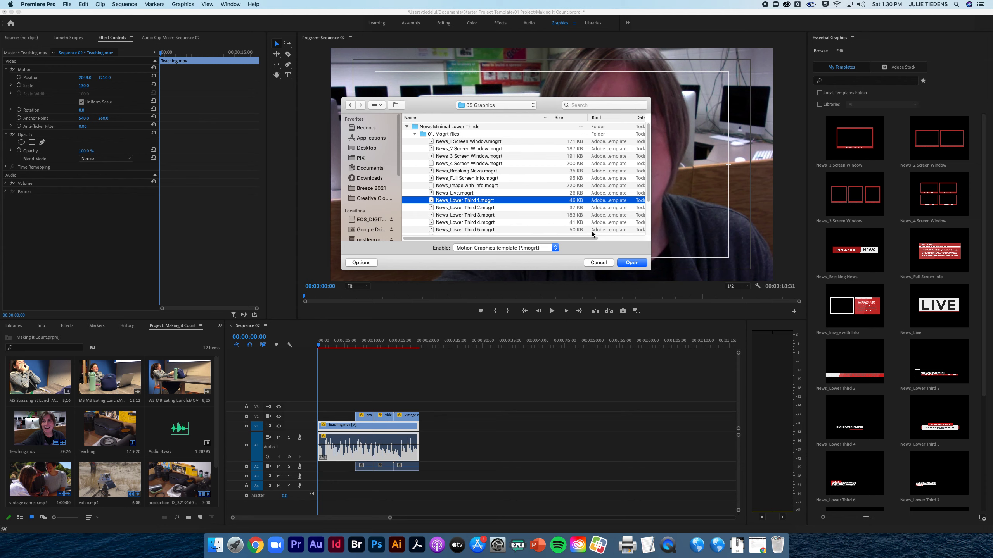
click(630, 263)
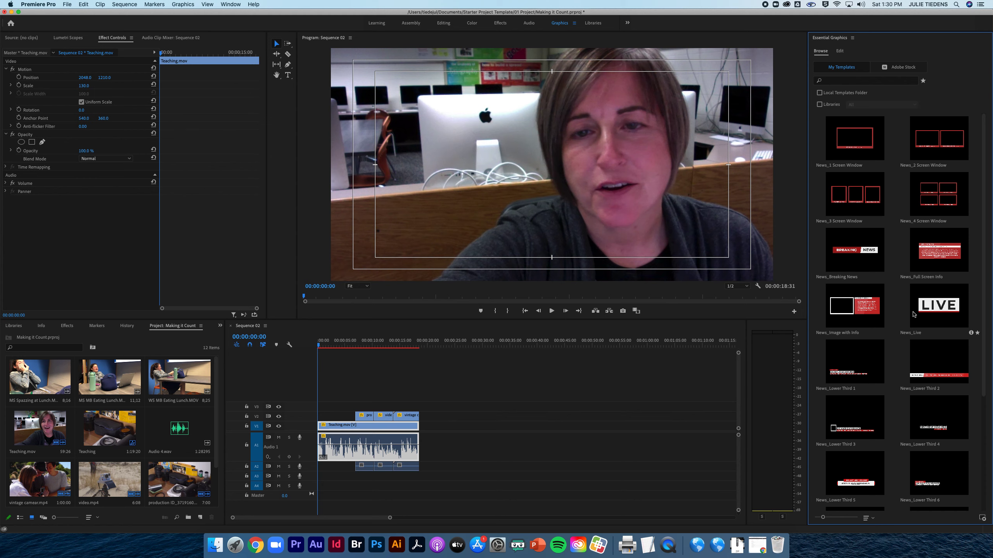
Place the News_Lower Third 1 template on video track V3 at the very start of Sequence 02.
click(851, 375)
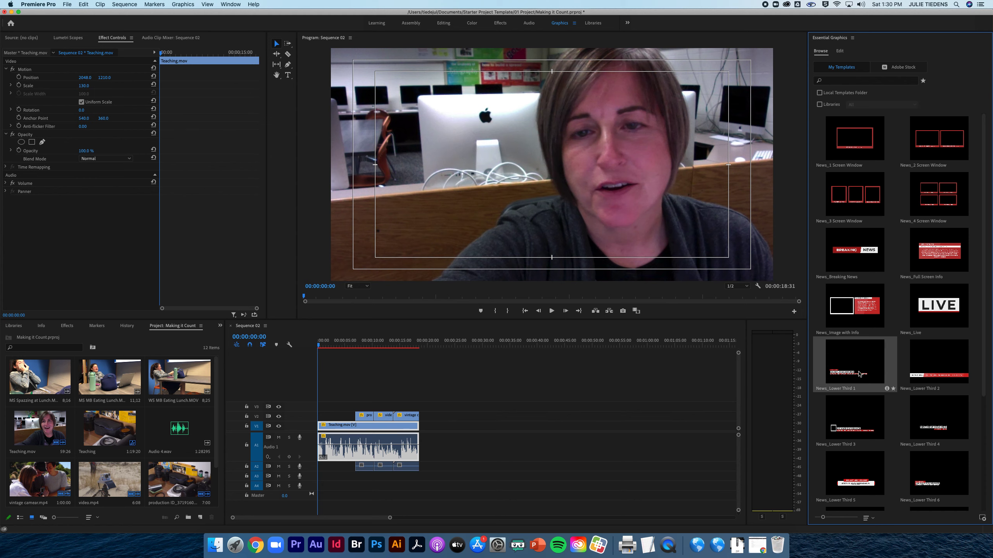
drag(866, 372, 318, 408)
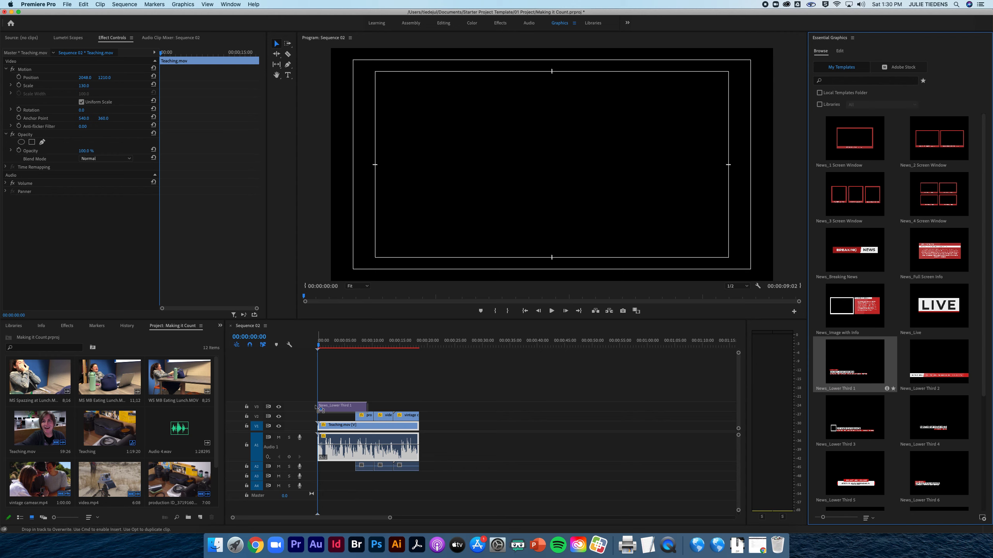
drag(316, 408, 317, 408)
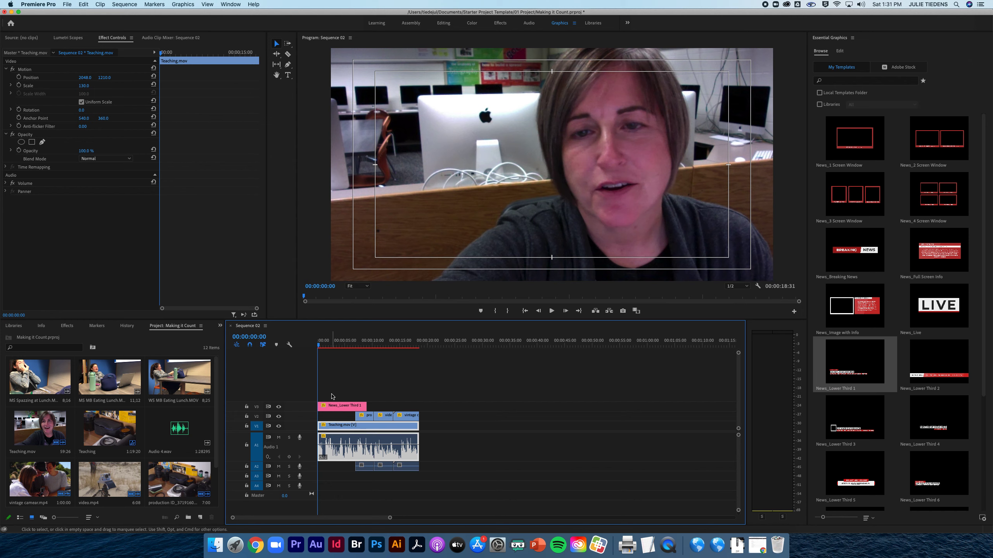
Play the first seconds of Sequence 02 to preview the lower third animation.
click(322, 346)
drag(324, 347, 316, 348)
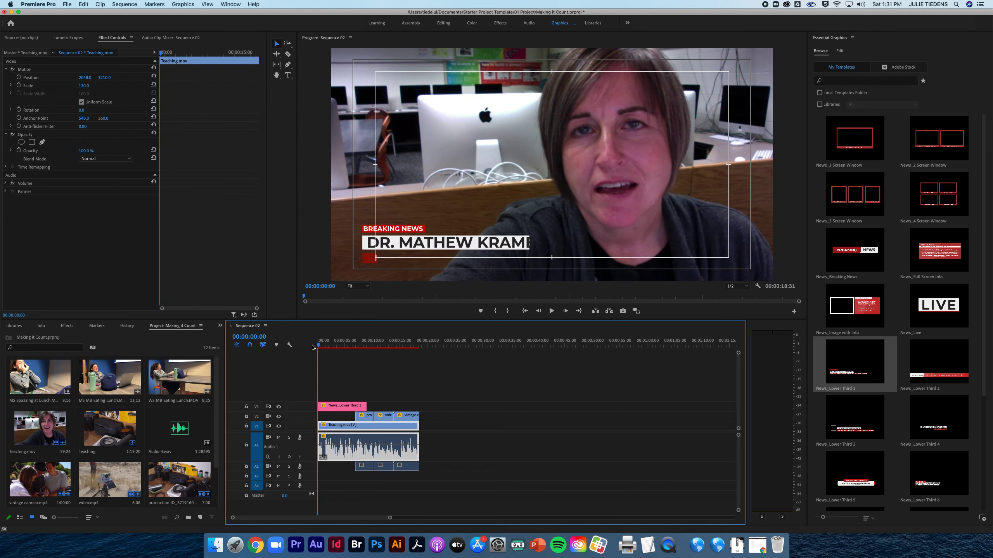
key(space)
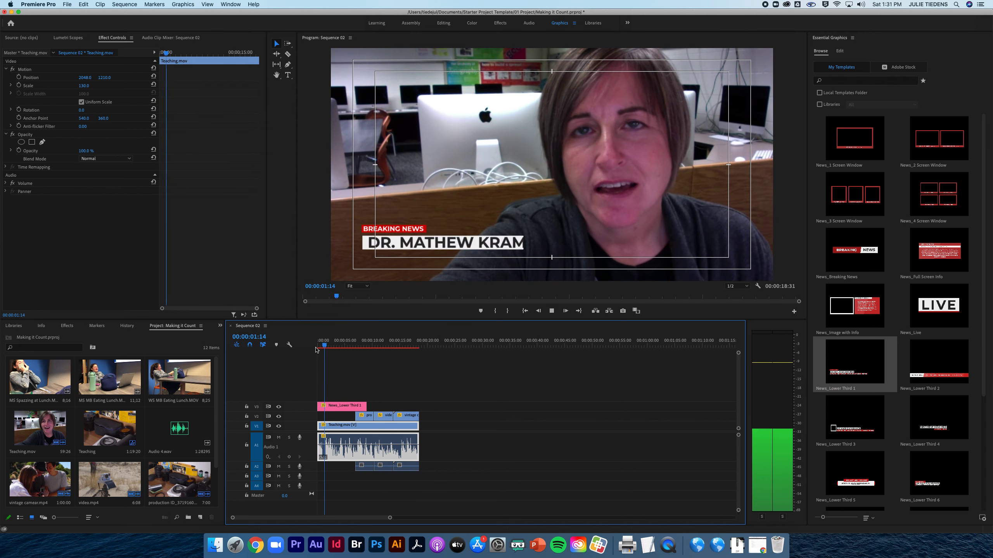
key(space)
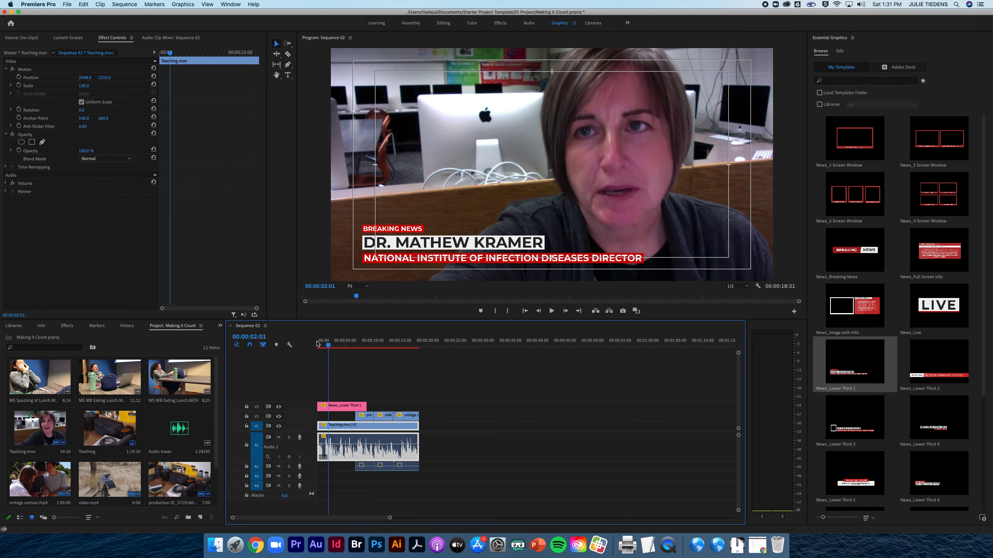
Turn off Text 1, the BREAKING NEWS line, in the News_Lower Third 1 clip.
click(345, 409)
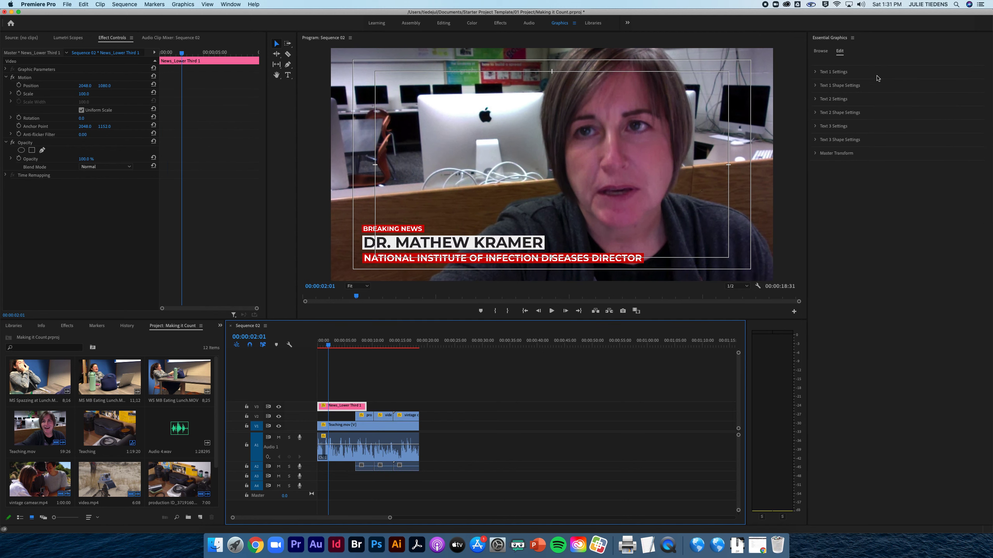
click(815, 73)
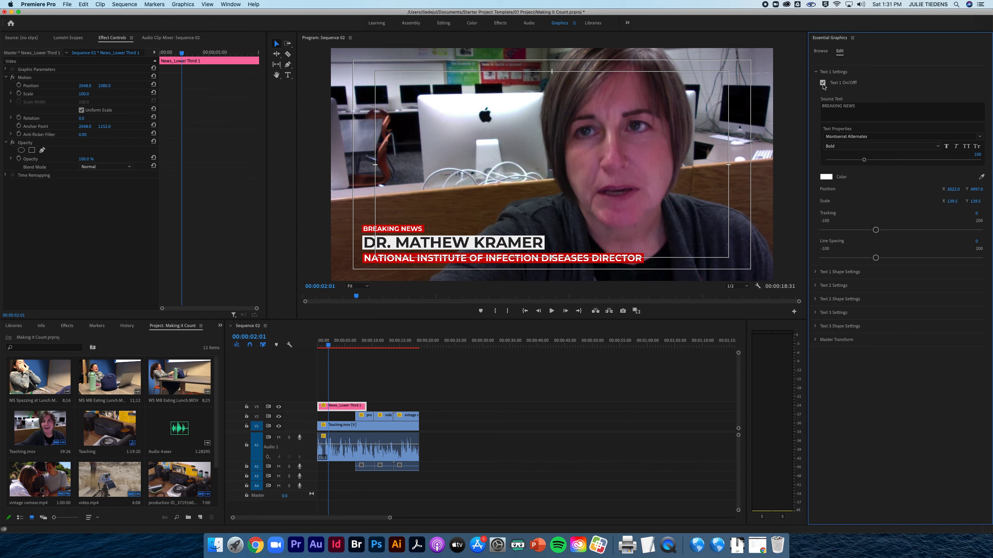
click(823, 84)
click(823, 83)
click(816, 72)
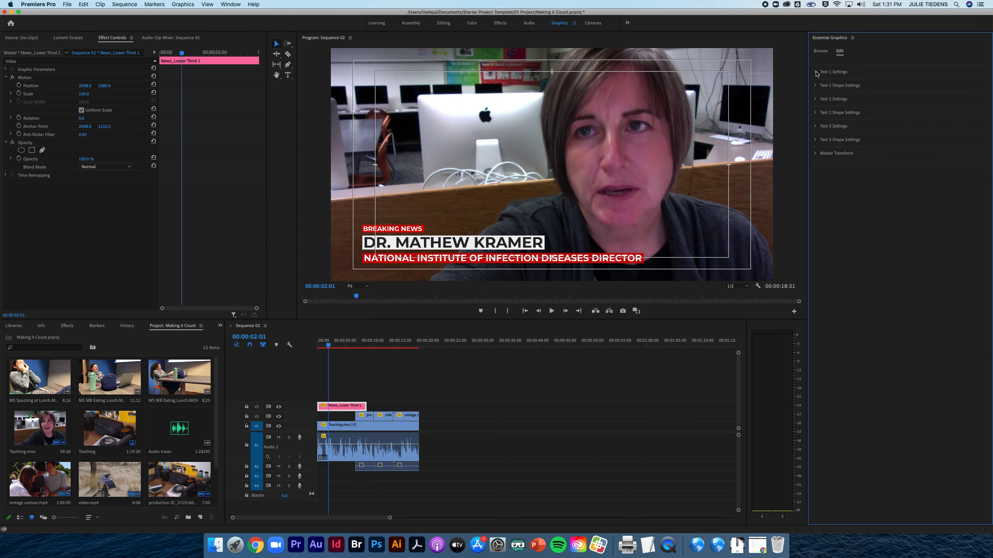
click(815, 72)
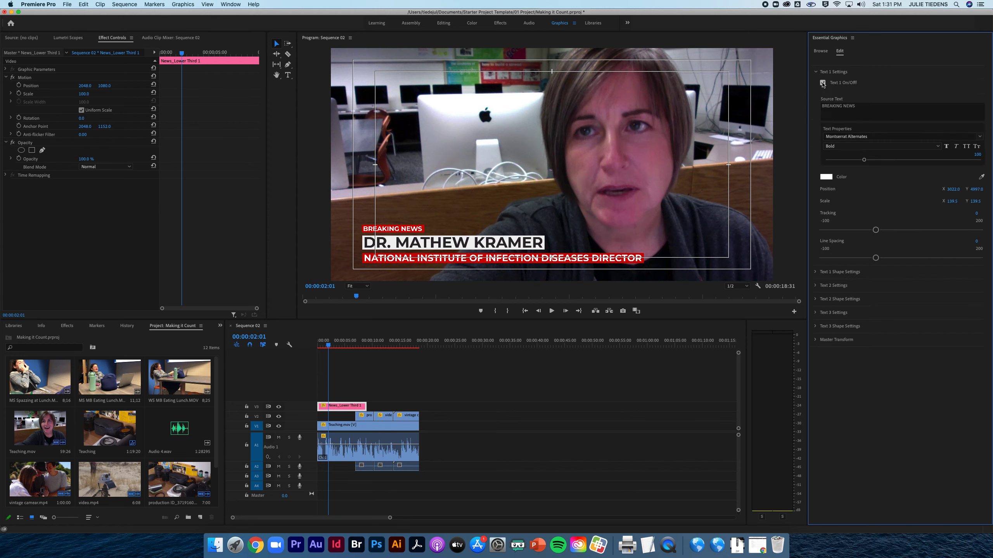
click(823, 84)
click(815, 72)
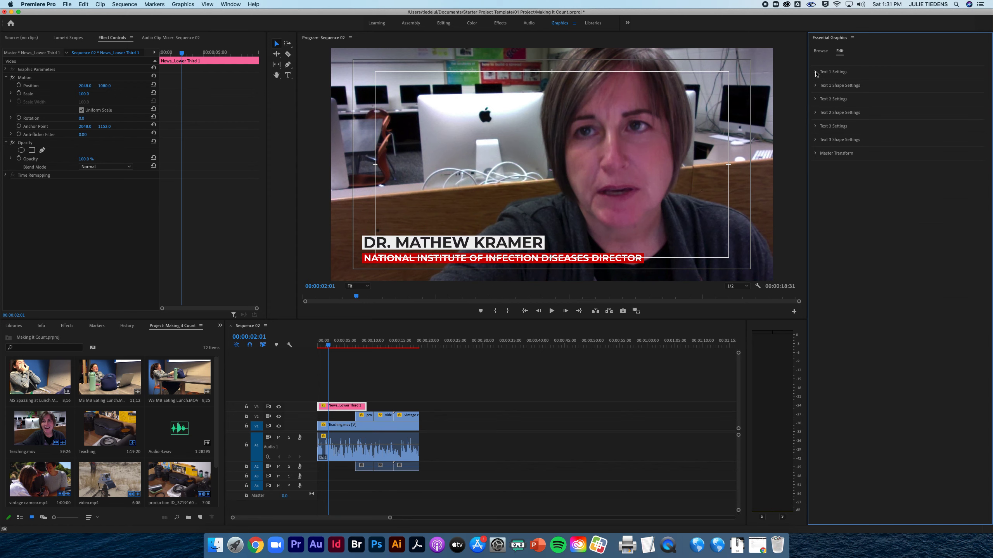
Replace the Text 2 source text with the presenter's full name in capitals and set its font size to 100.
click(816, 101)
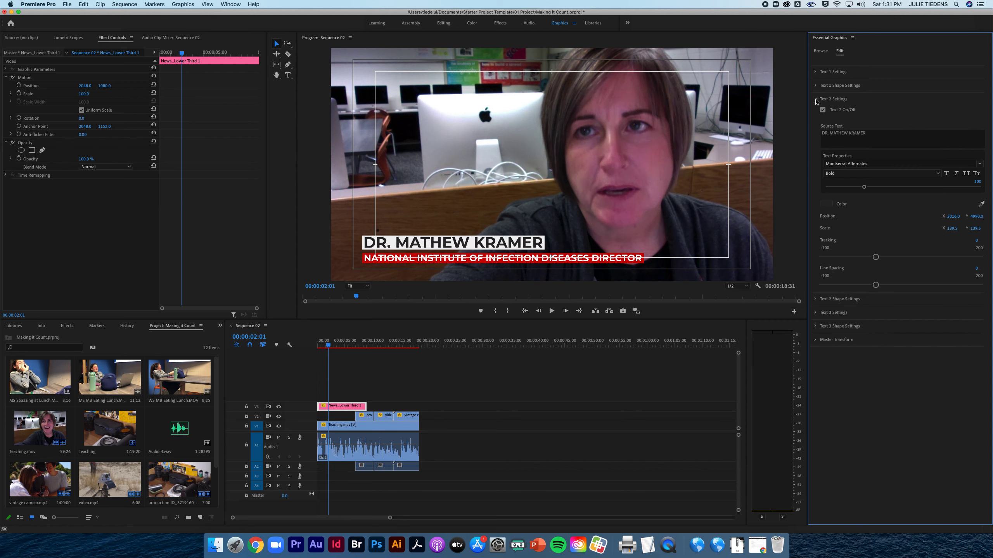
click(815, 101)
click(815, 100)
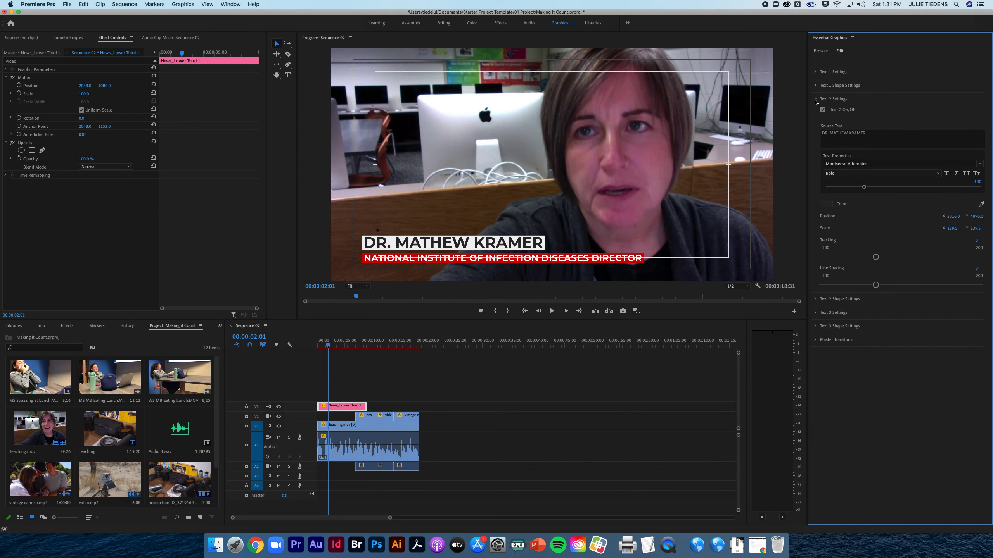
click(832, 135)
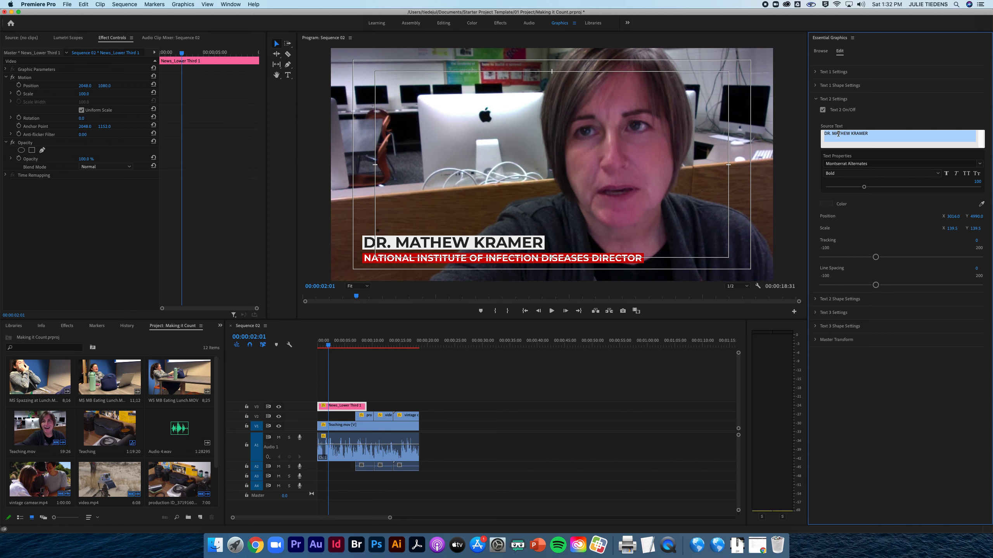
text(JULIE TIEDENS)
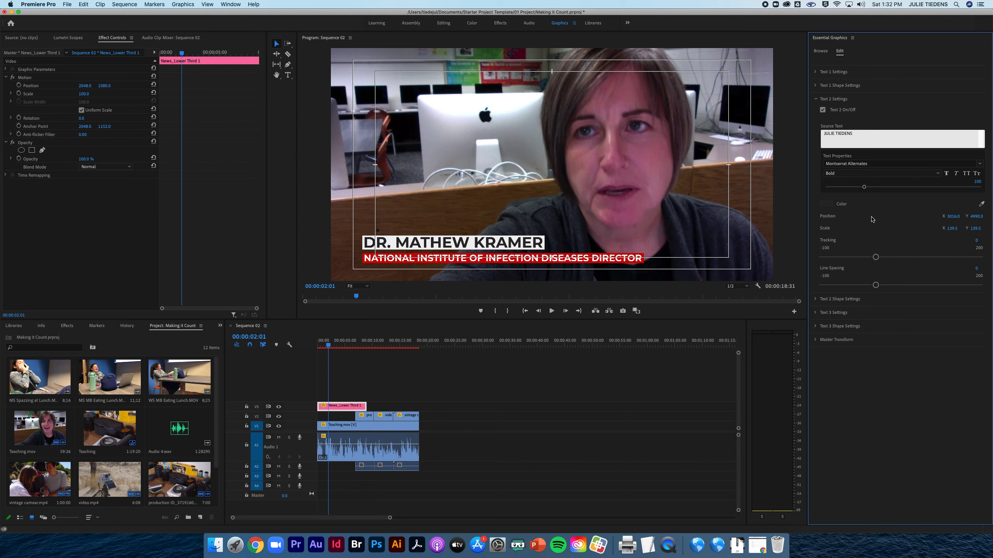
drag(872, 187, 863, 187)
click(979, 182)
text(100)
key(Return)
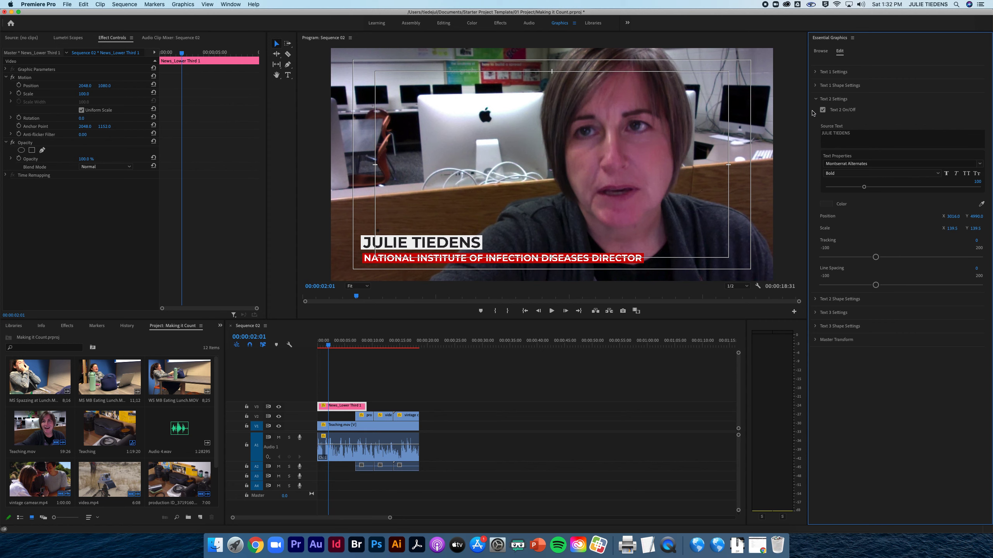
click(816, 99)
Replace the Text 3 source text in the News_Lower Third 1 clip with ENGLISH TEACHER.
click(815, 113)
click(816, 113)
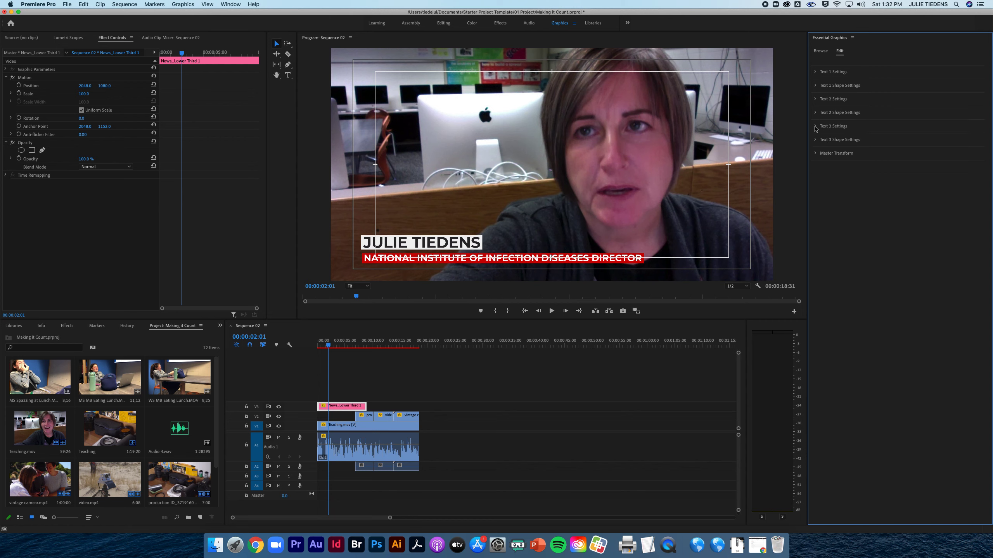
click(815, 127)
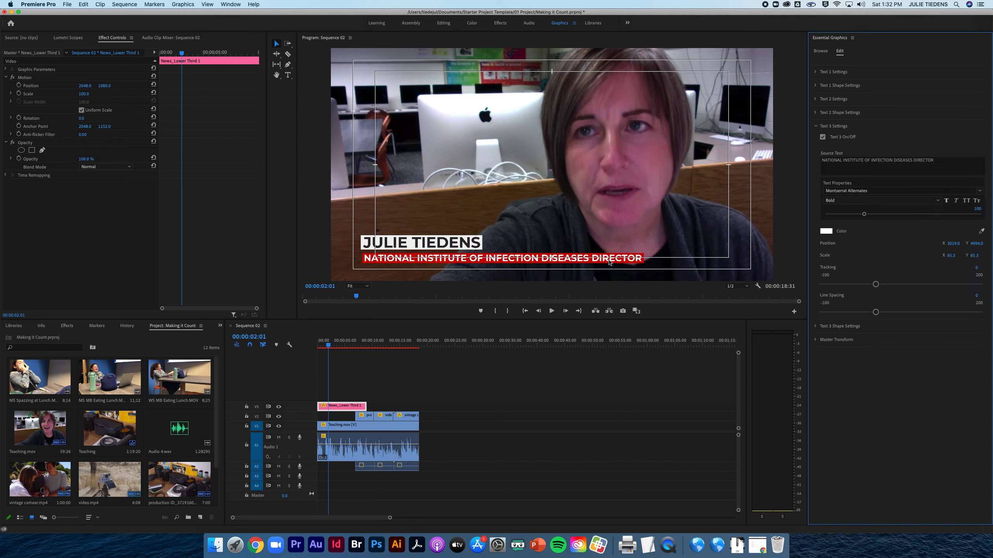
click(830, 161)
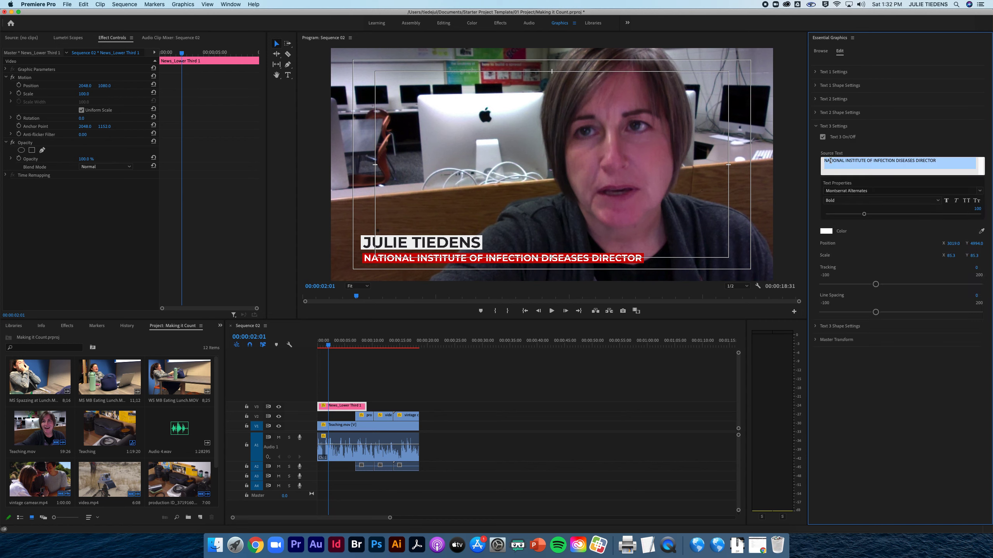
text(E)
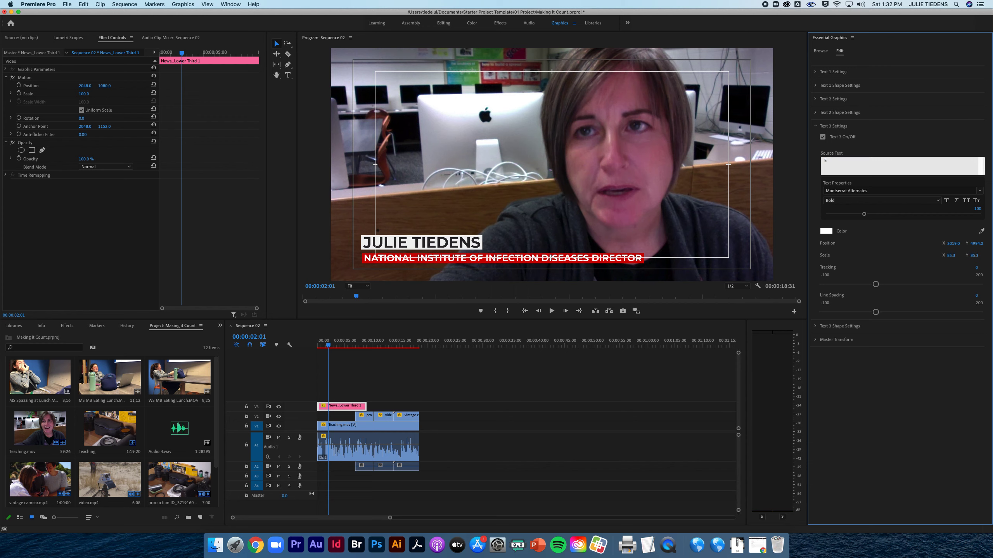
text(NGLISH TEACHER)
click(880, 236)
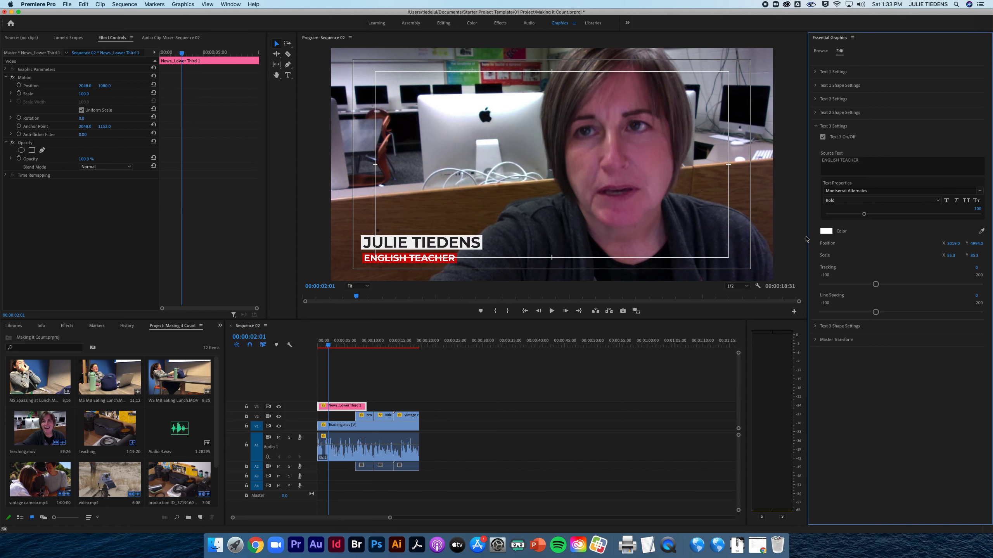
Change the Text 3 shape color, the box behind the job title, to orange.
click(816, 326)
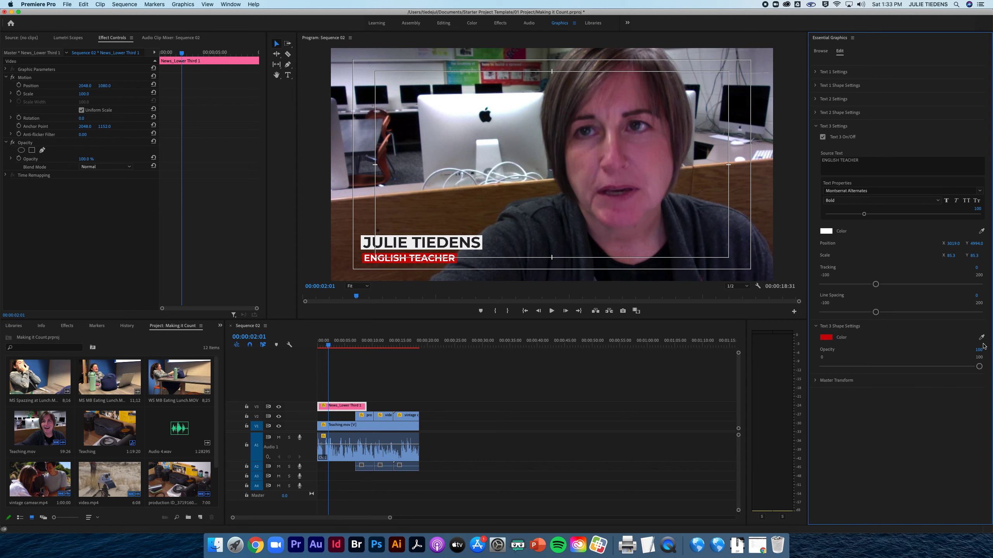
click(827, 338)
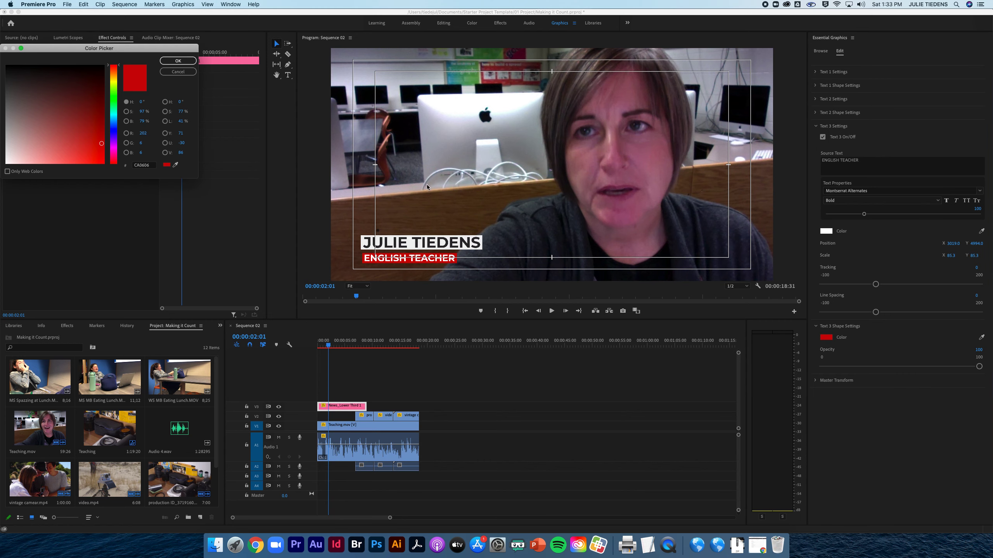
click(114, 75)
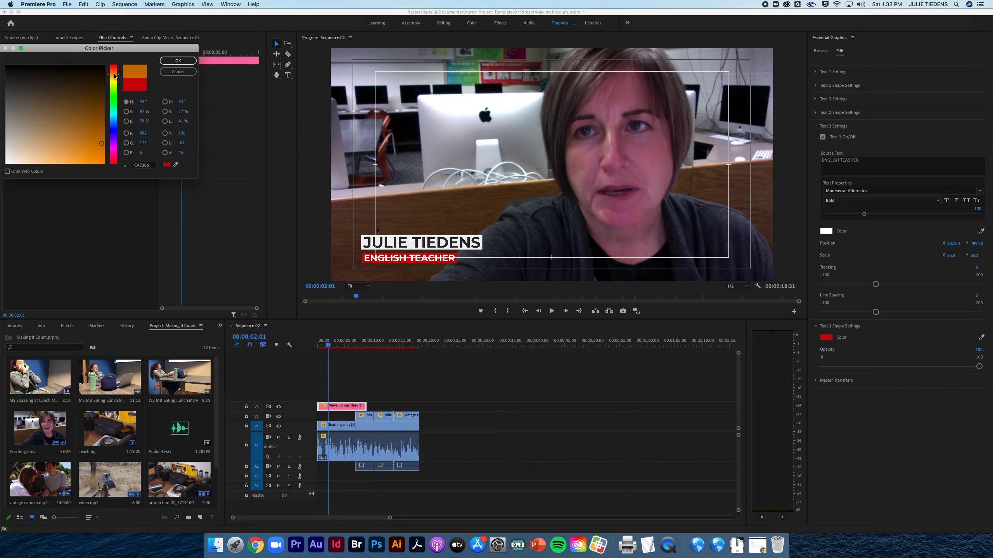
click(117, 74)
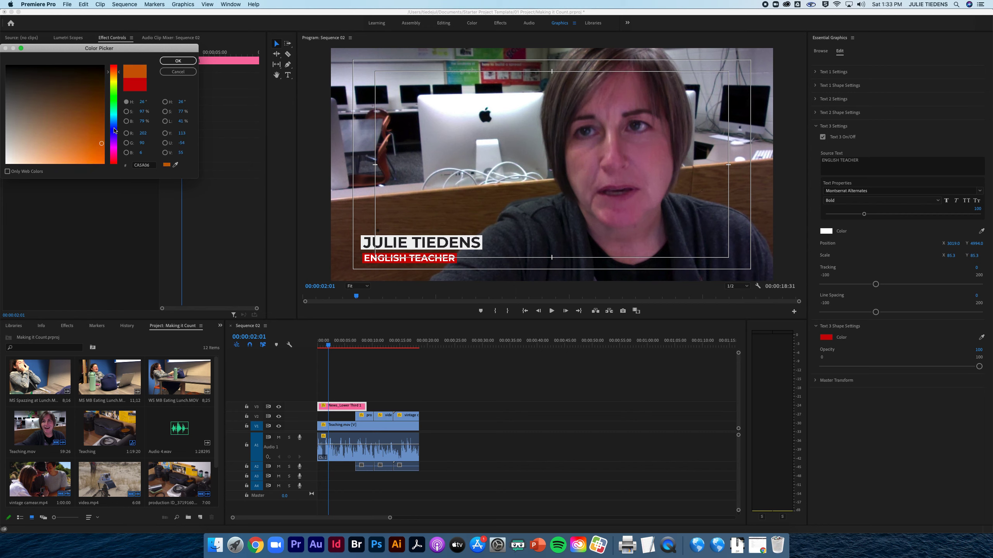
drag(101, 143, 104, 151)
click(138, 167)
double_click(138, 167)
click(174, 62)
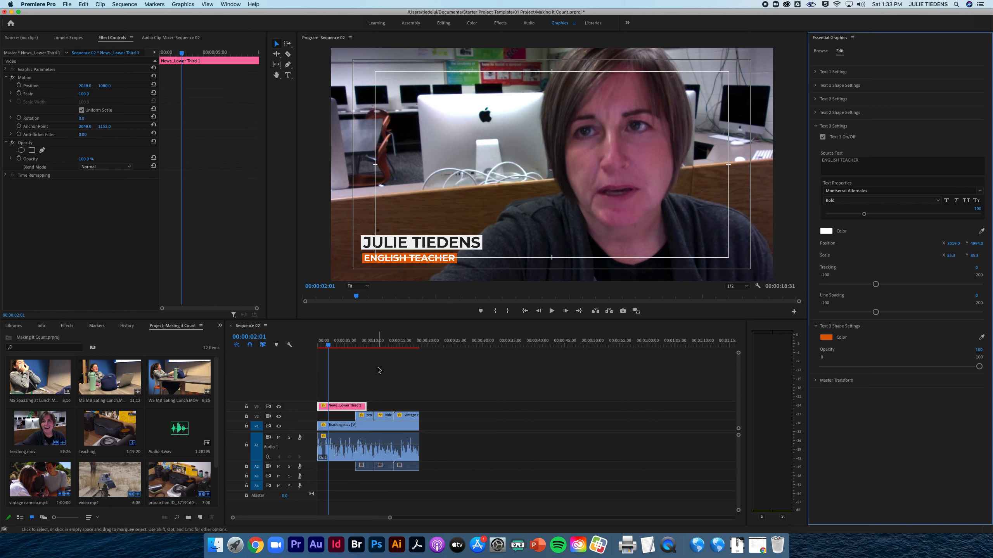
Play the first four seconds of Sequence 02 to check the recolored lower third.
drag(328, 344, 298, 344)
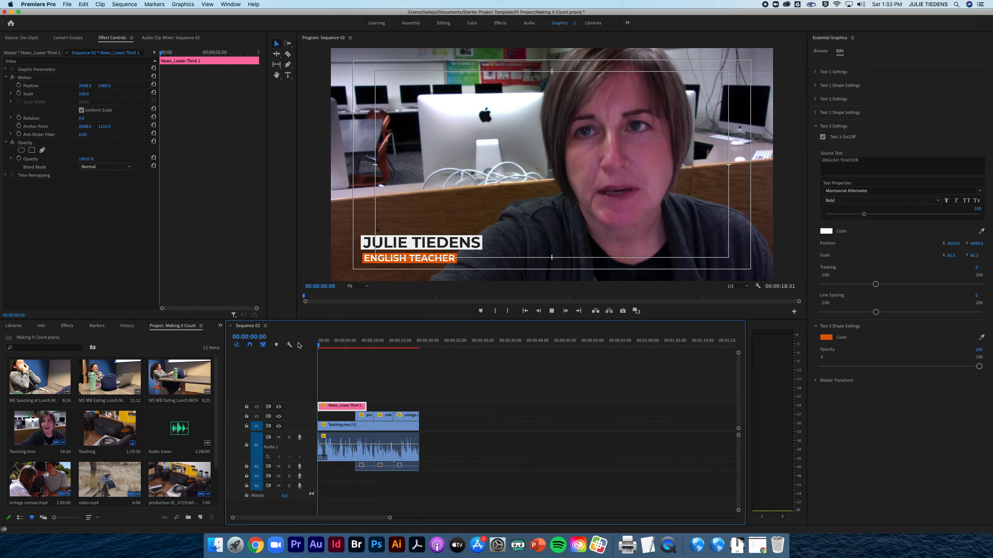
key(space)
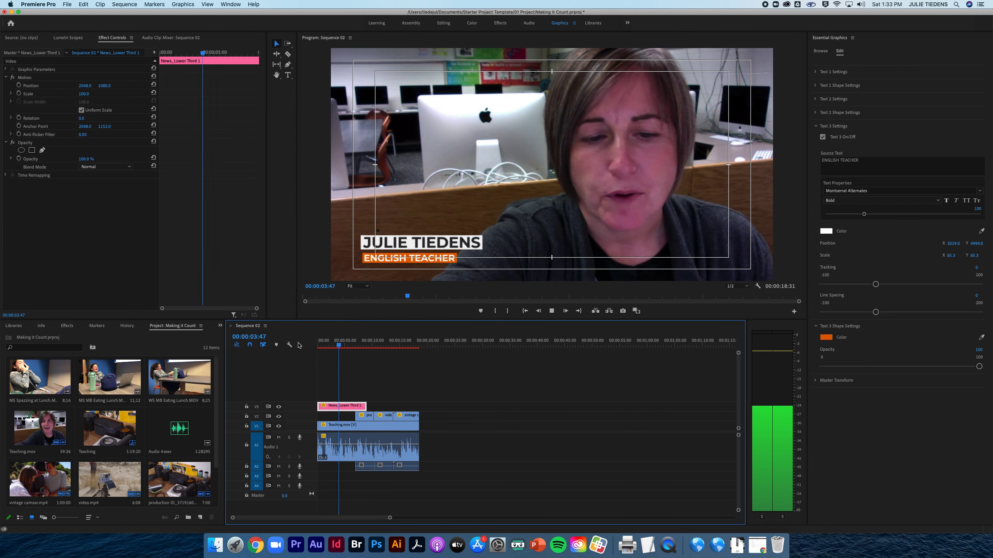
key(space)
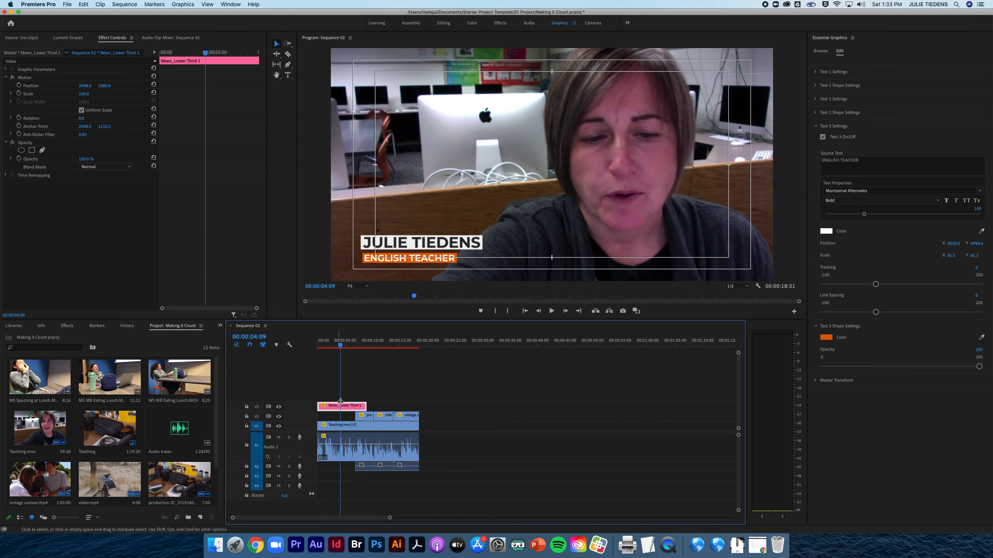
Trim the end of the News_Lower Third 1 clip on V3 to where the first V2 clip begins.
mouse_move(341, 345)
mouse_down()
mouse_move(377, 346)
mouse_move(357, 347)
mouse_up()
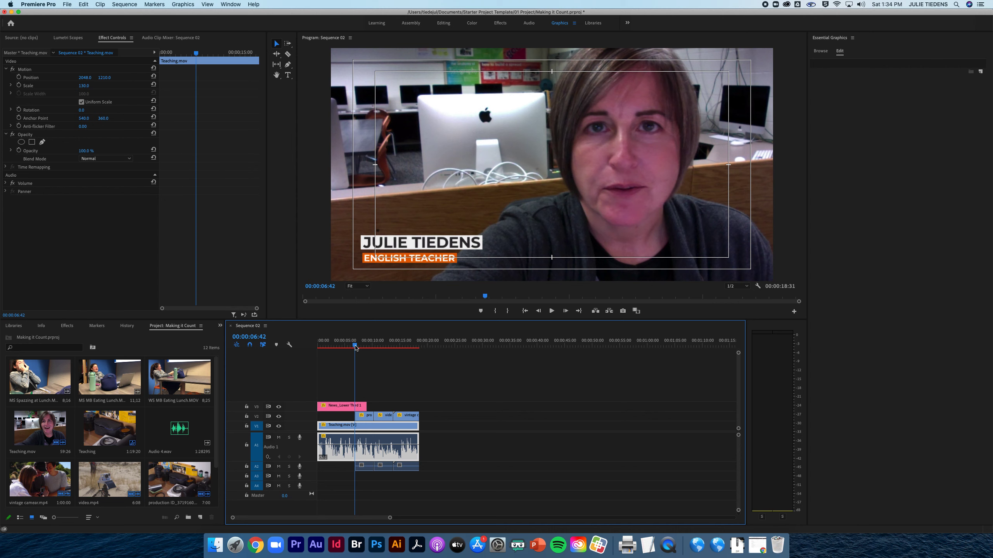
drag(369, 405, 361, 406)
Play Sequence 02 from the start past the end of the trimmed lower third to check the cut to the V2 footage.
drag(356, 345, 313, 349)
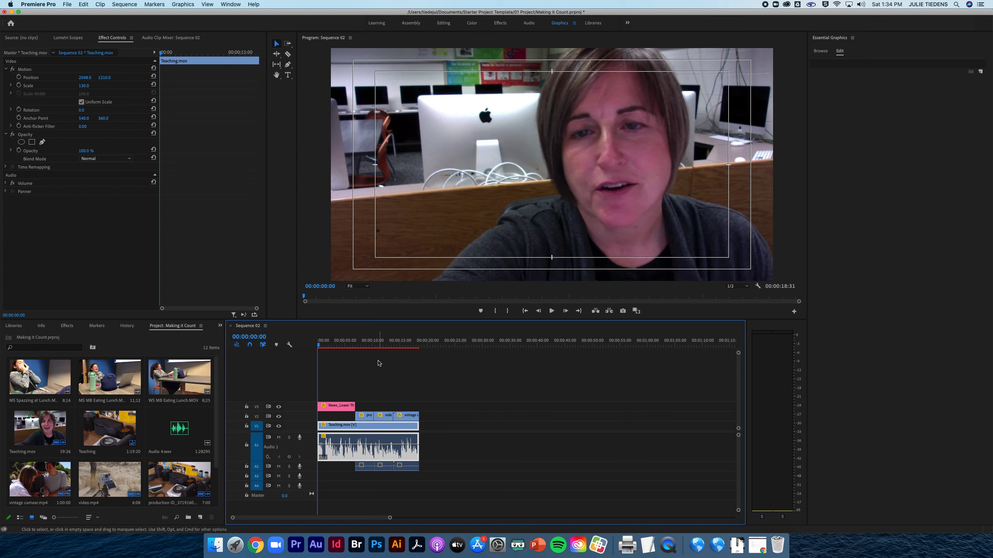
key(space)
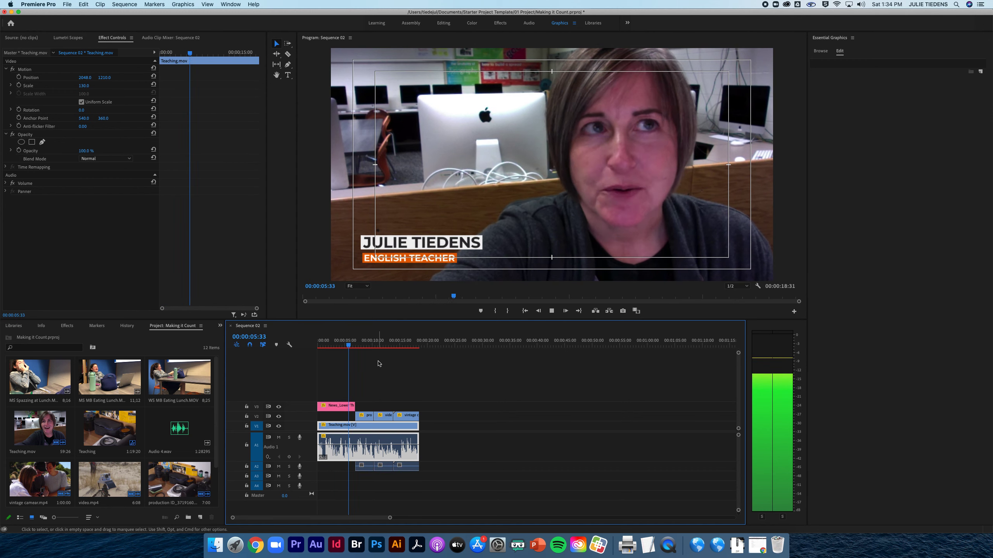
key(space)
Select all video and audio clips in Sequence 02 and render the selection.
drag(451, 492, 262, 375)
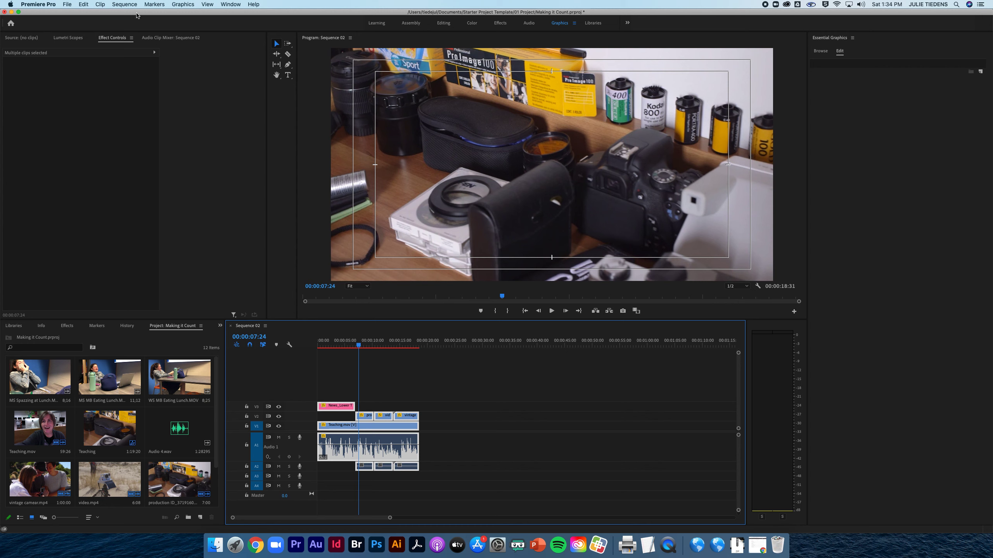
click(125, 4)
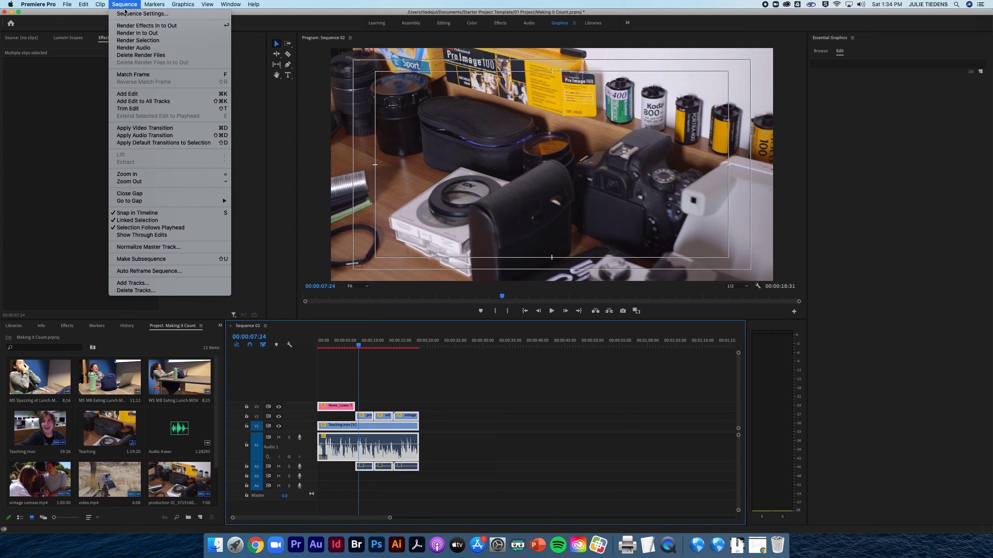
click(143, 43)
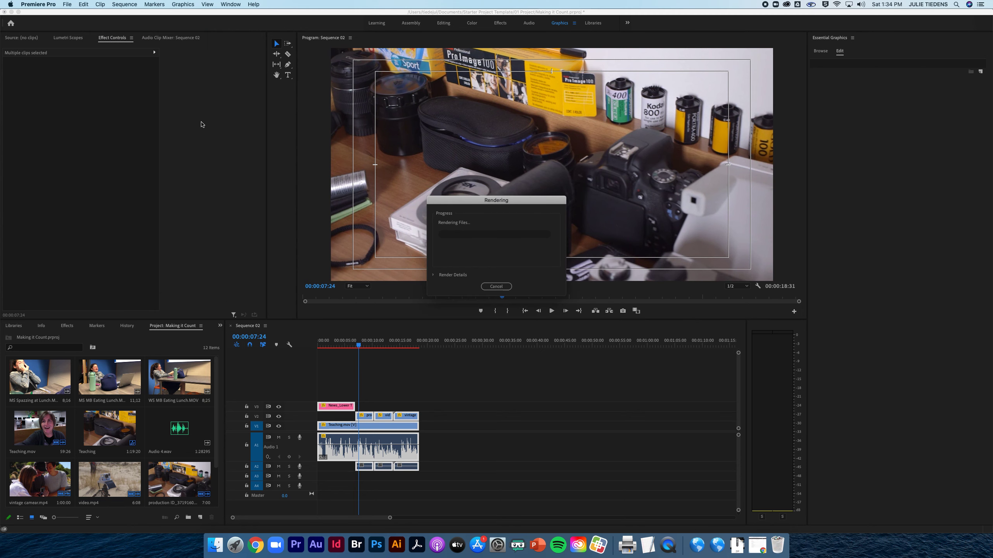